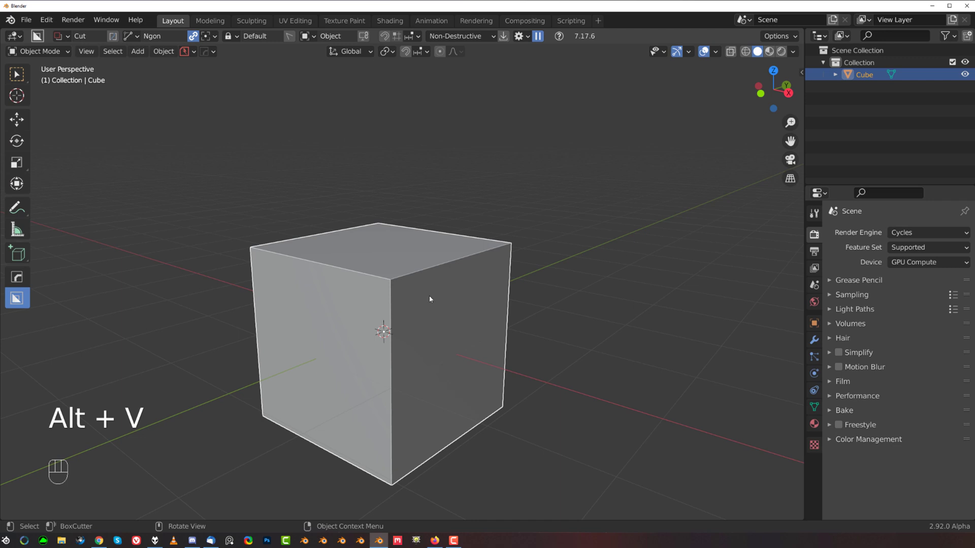
Set the cutter shape to Box and cut a rectangular notch into the cube's top edge, extruded about 0.885
middle_click_drag(429, 298, 449, 216, "shift")
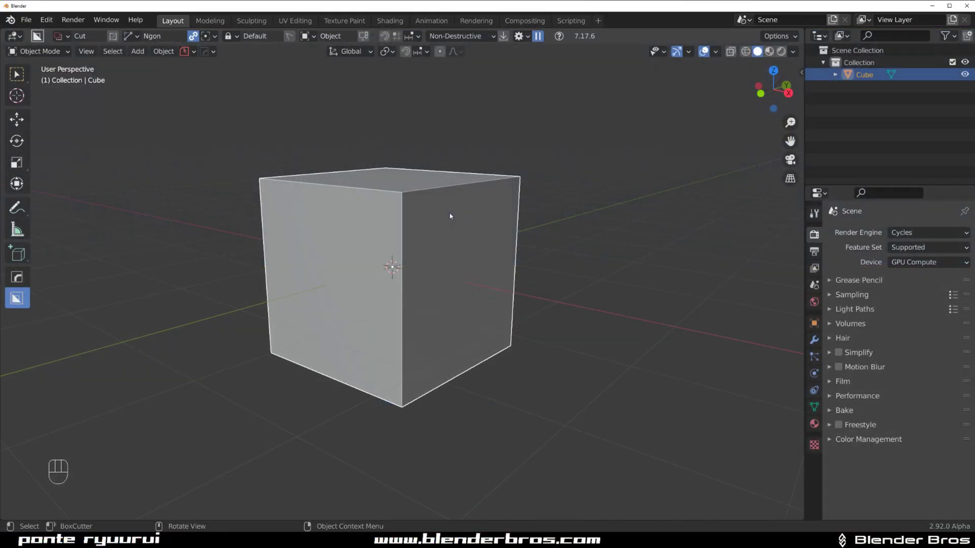
mouse_move(450, 216)
middle_mouse_down()
mouse_move(416, 291)
mouse_move(451, 245)
mouse_move(422, 187)
middle_mouse_up()
left_click_drag(422, 187, 473, 240)
key("d")
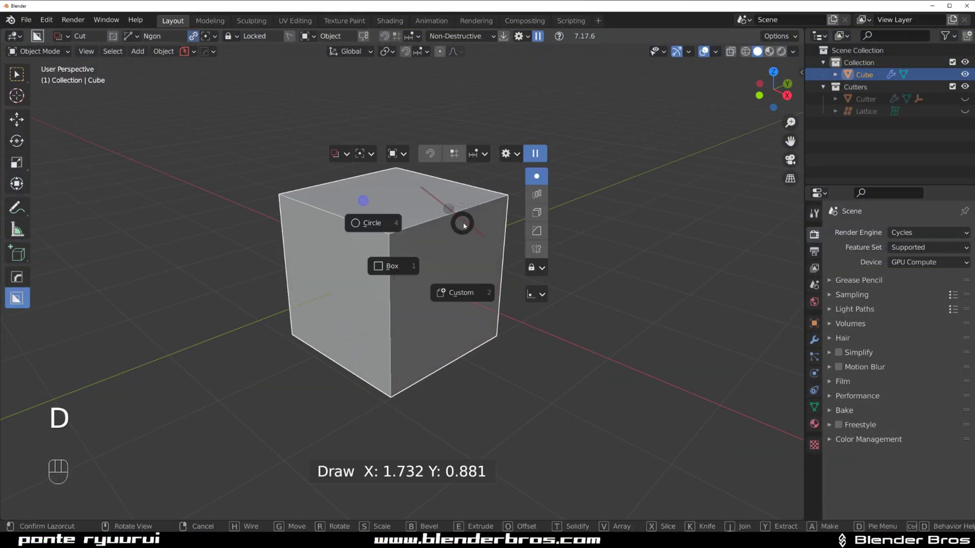
key("d")
left_click(398, 281)
left_click_drag(418, 196, 508, 251)
left_click(507, 323)
middle_click_drag(568, 306, 457, 247)
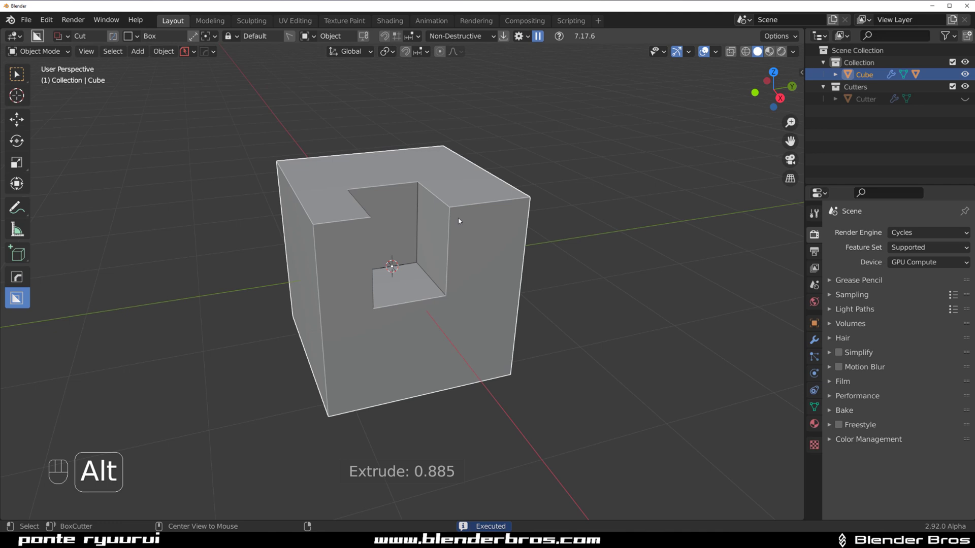
Unhide the notch cutter and try moving the cube together with it
key("alt+h")
middle_click_drag(451, 211, 444, 243)
left_click(398, 212)
scroll(444, 242, "up", 2)
scroll(510, 279, "down", 3)
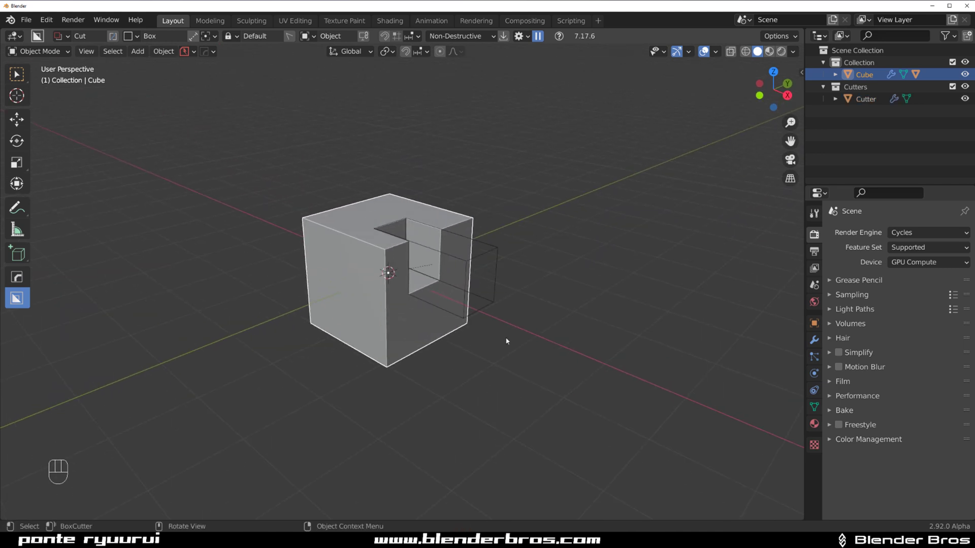
key("g")
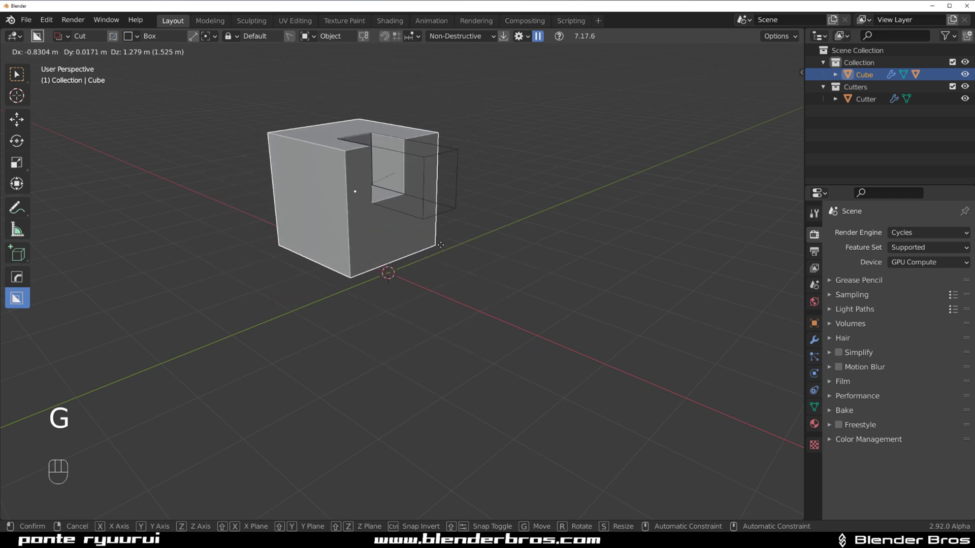
right_click(448, 240)
Add a second cube mesh and place it so it overlaps the notched cube's back upper corner
scroll(405, 259, "up", 3)
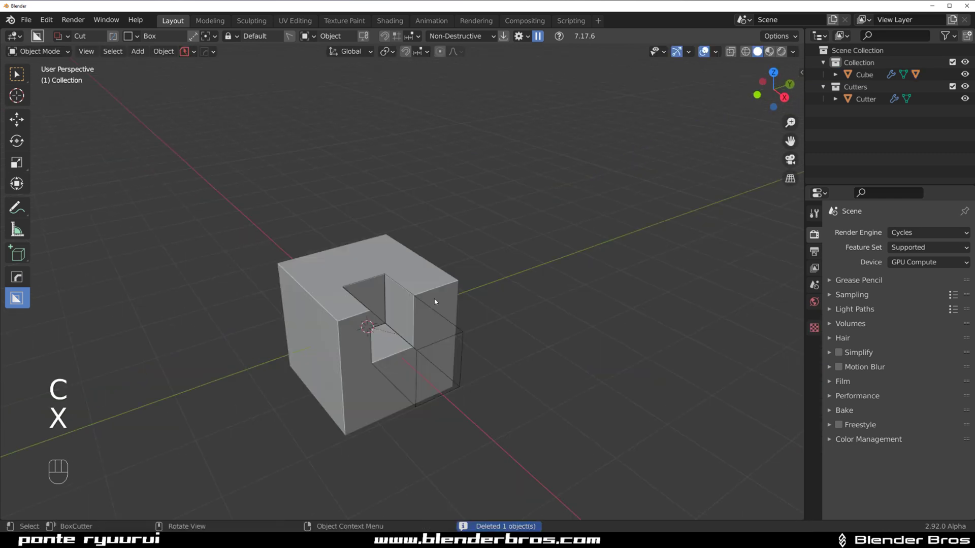
middle_click_drag(435, 301, 458, 270)
scroll(458, 270, "up", 3)
key("shift+a")
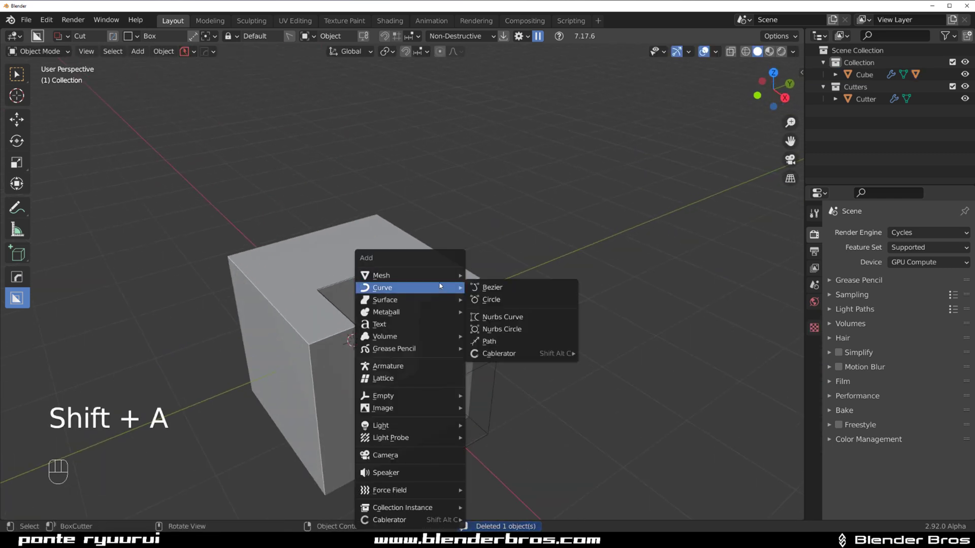
mouse_move(428, 276)
left_click(491, 317)
scroll(420, 323, "down", 2)
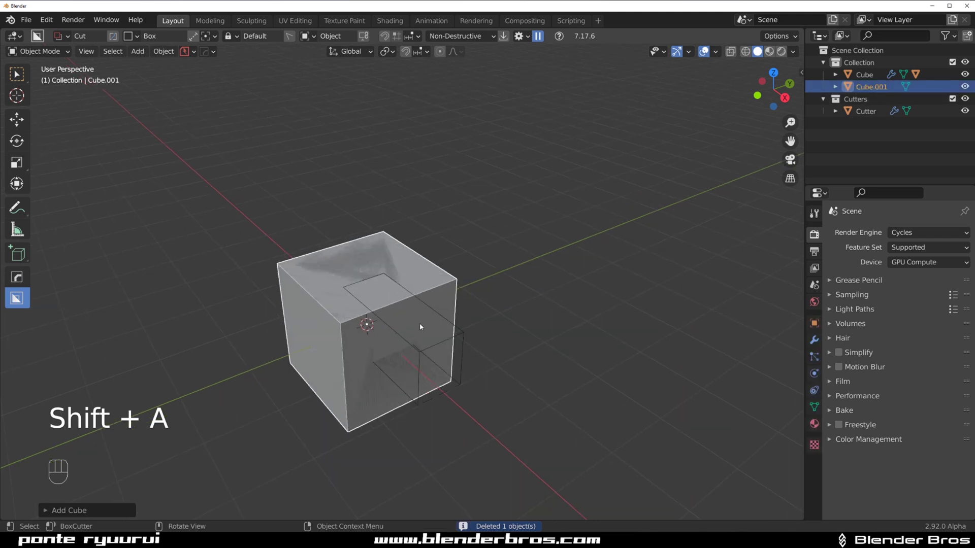
key("g")
left_click(525, 246)
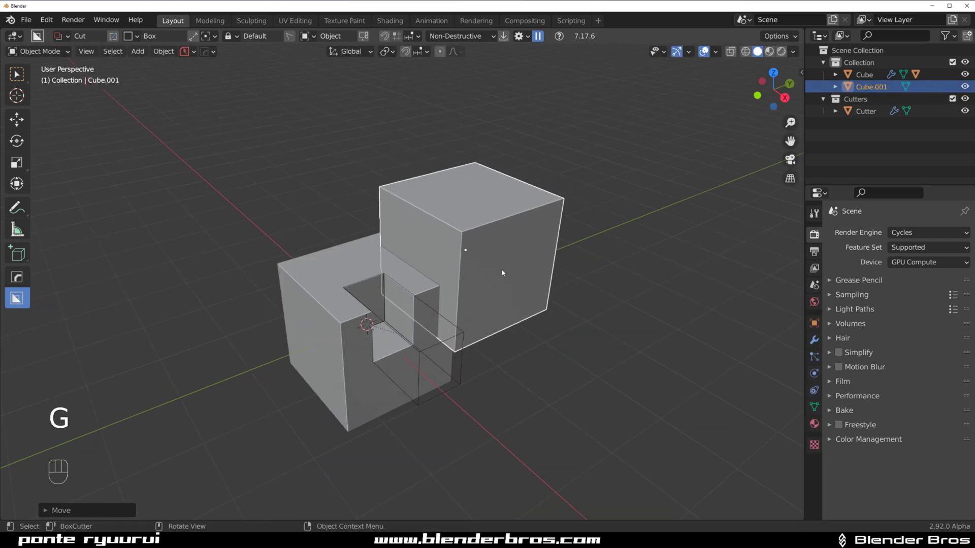
Subtract the second cube from the notched cube with a non-destructive Difference boolean
left_click(380, 259, "shift")
scroll(380, 259, "up", 2)
key("q")
left_click(361, 215)
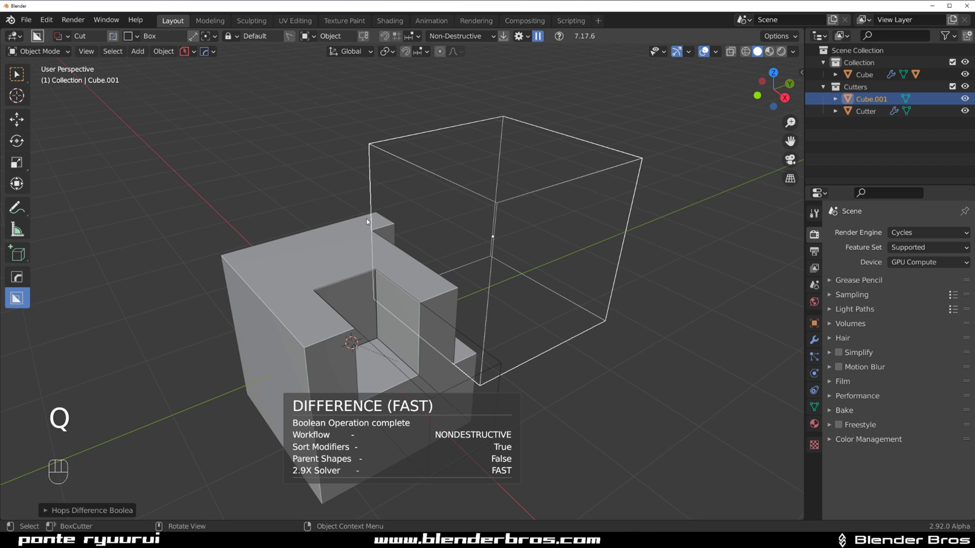
Try moving the notched cube to check whether both cutters follow it
scroll(362, 247, "down", 2)
key("g")
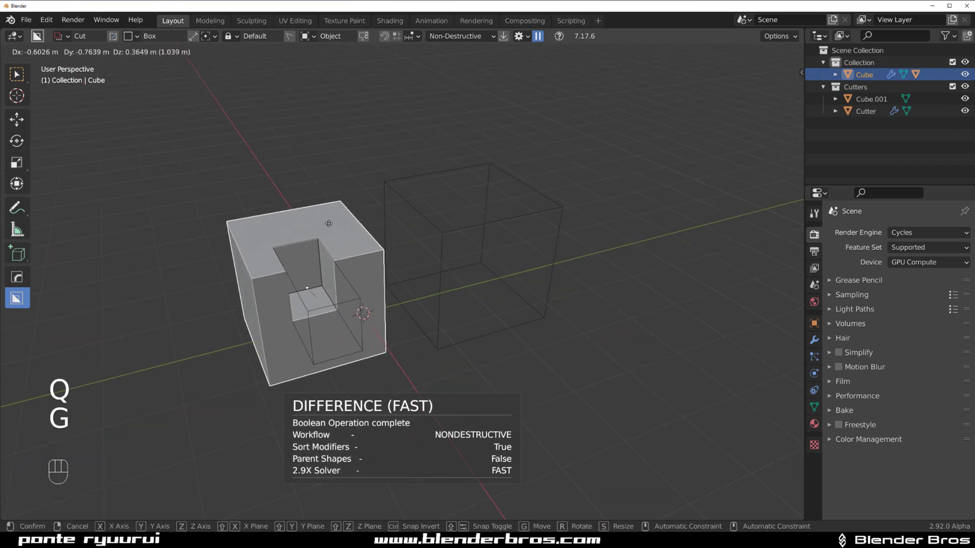
left_click(369, 242)
Parent the boolean cutters to the notched cube with Late Parent and try moving the group
scroll(451, 208, "up", 2)
key("q")
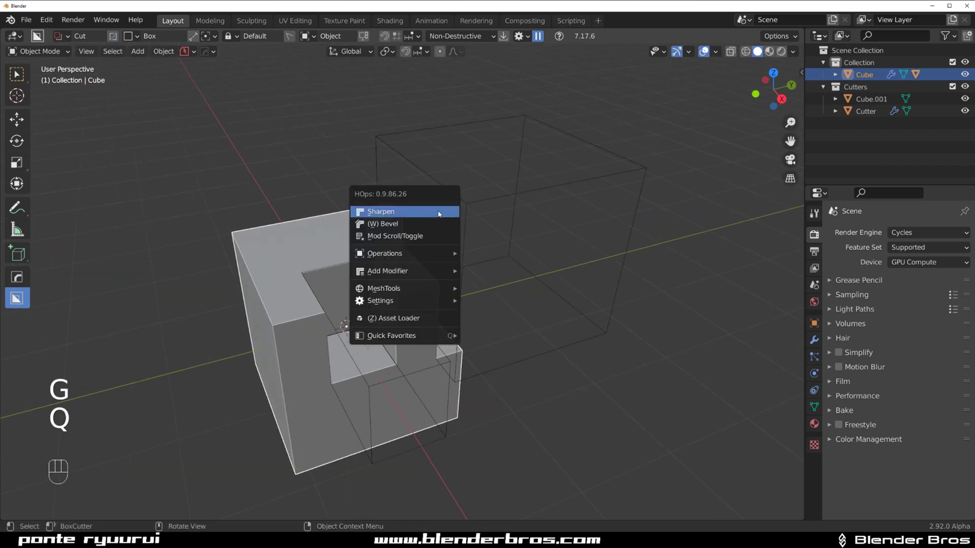
mouse_move(425, 259)
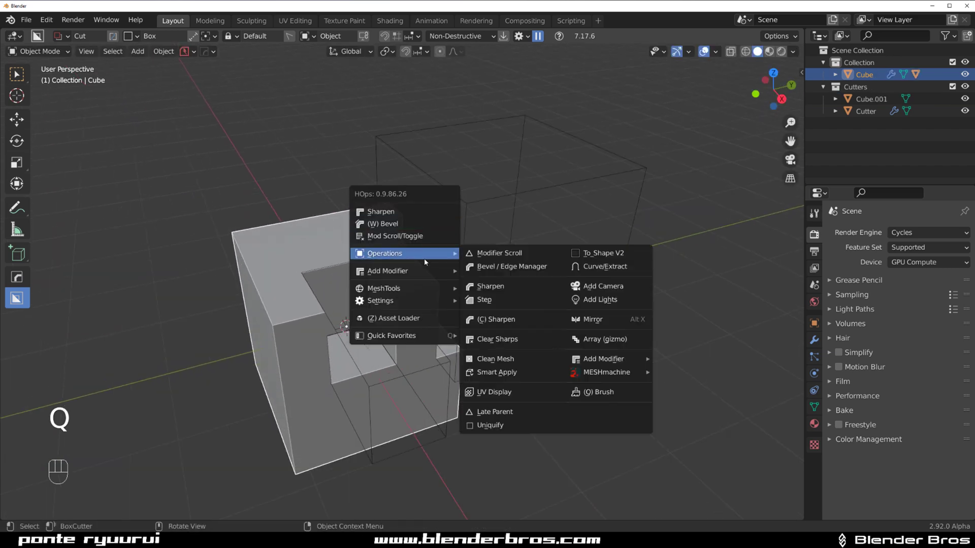
left_click(495, 412)
scroll(320, 252, "down", 2)
key("g")
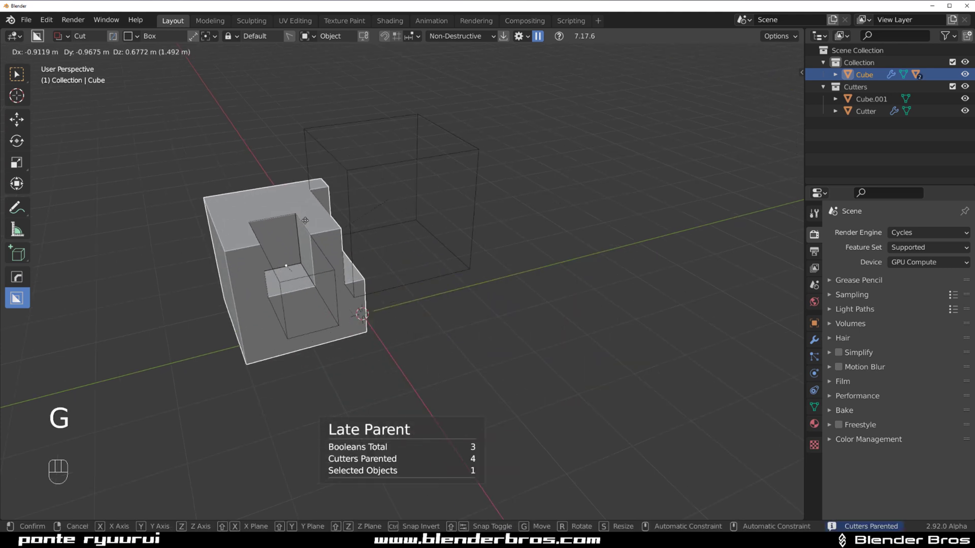
right_click(395, 222)
From the top orthographic view, slice the cube with two boxes, one over its front-left corner and one over its back-right area
key("grave")
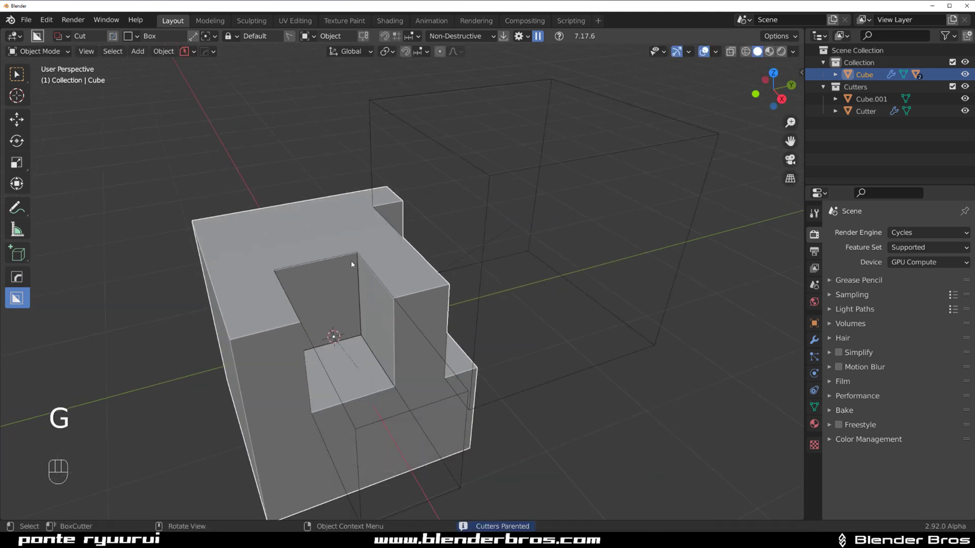
key("KP_5")
scroll(394, 315, "up", 4)
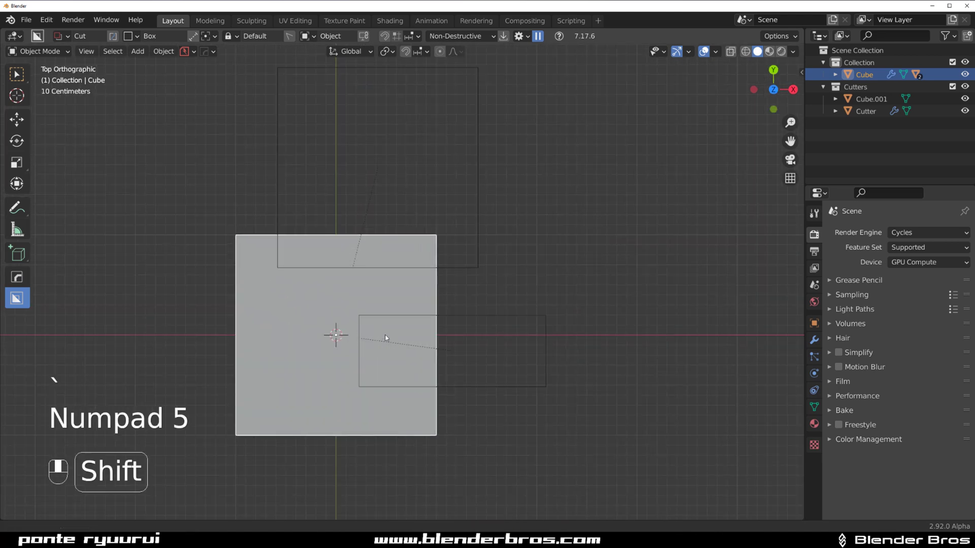
middle_click_drag(385, 334, 439, 304, "shift")
scroll(356, 317, "down", 2)
scroll(362, 325, "up", 2)
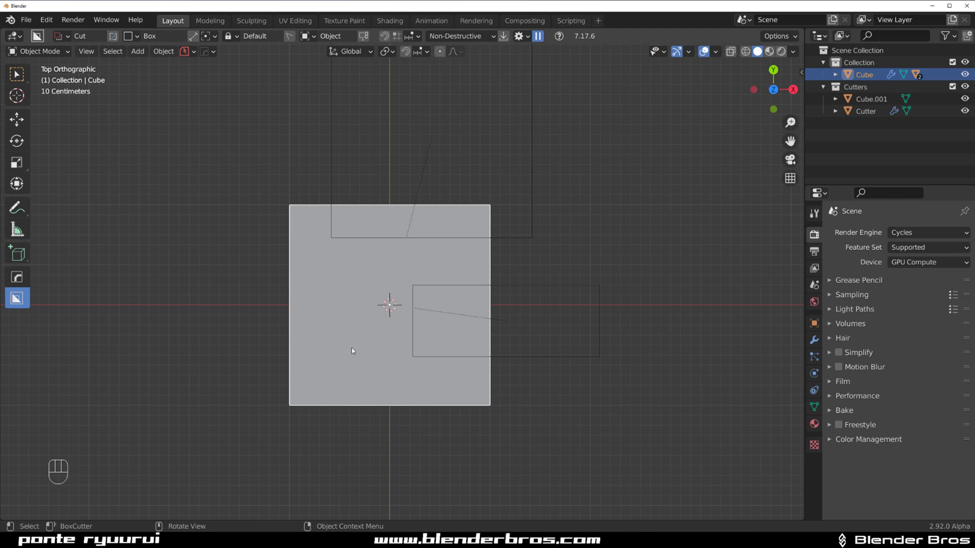
key("d")
middle_click_drag(372, 378, 400, 278, "shift")
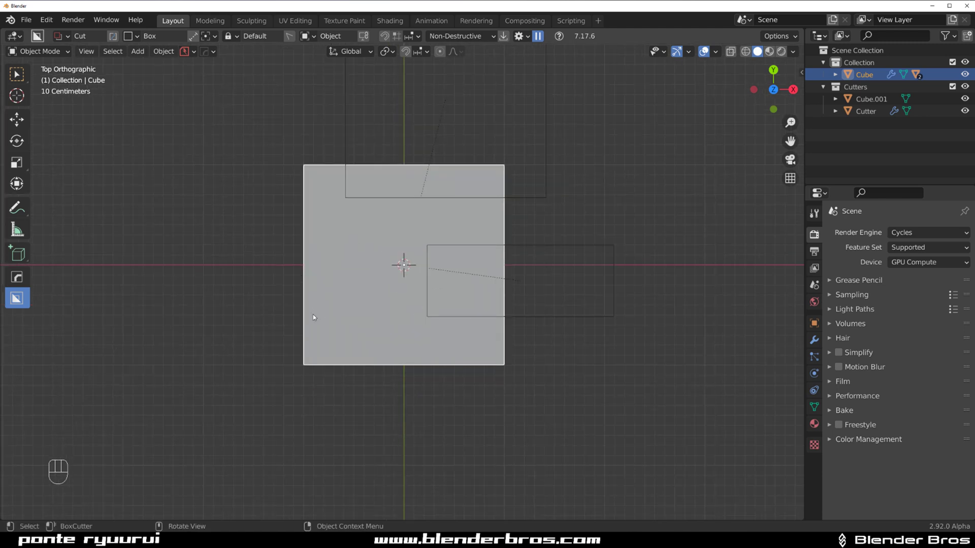
left_click_drag(267, 289, 394, 416)
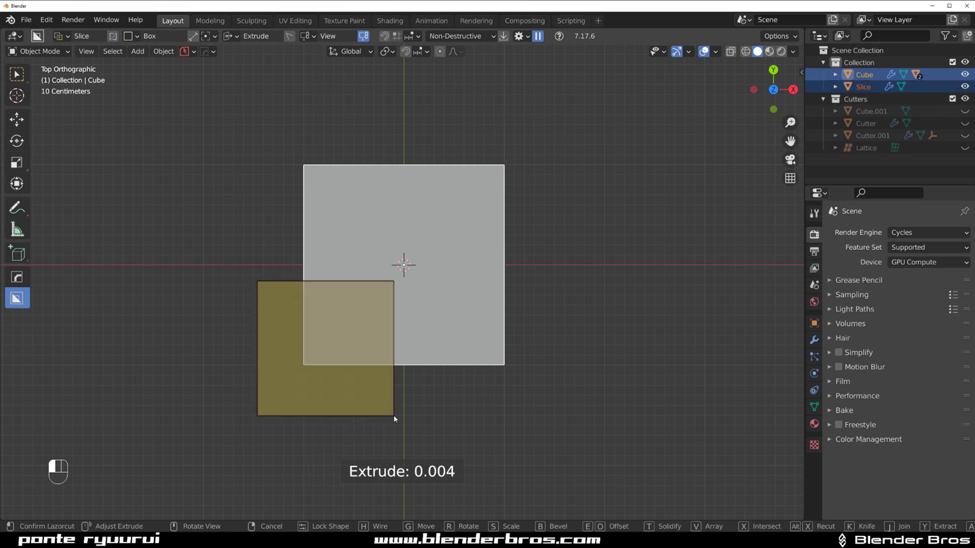
left_click_drag(346, 143, 564, 315)
middle_click_drag(434, 348, 408, 334, "shift")
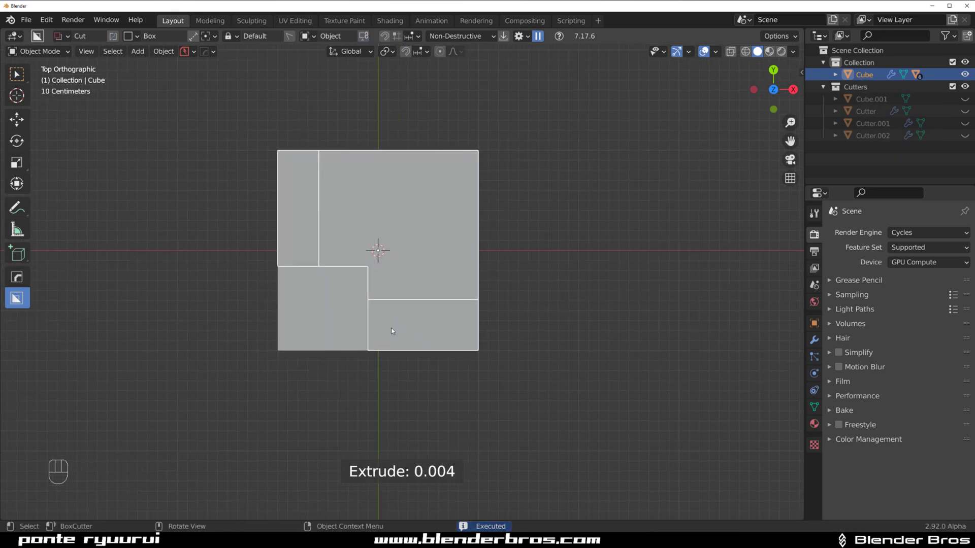
Select the sliced pieces and try moving the front-left and back-right slices to check that they are separate
left_click(391, 328)
left_click(314, 301, "shift")
left_click(395, 219, "shift")
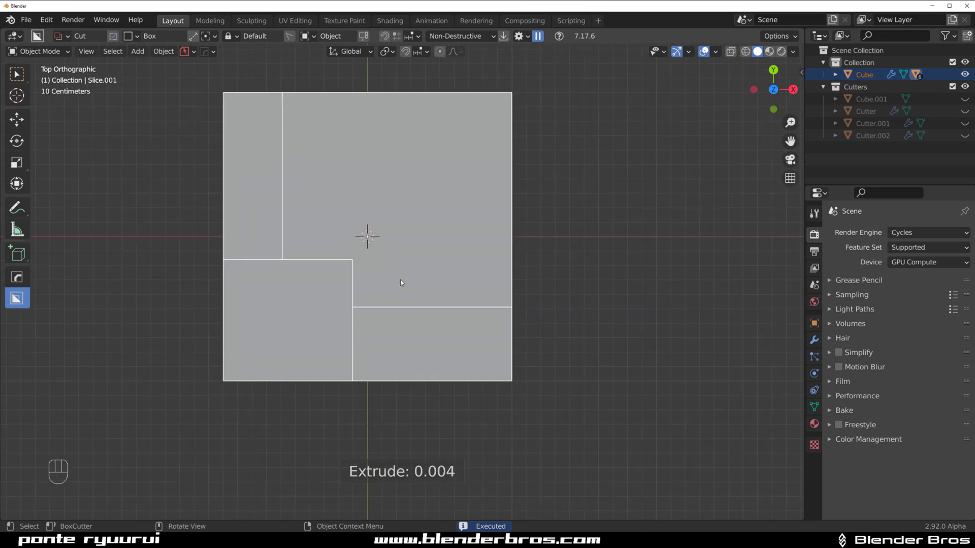
middle_click_drag(401, 270, 283, 277)
left_click(283, 277)
key("g")
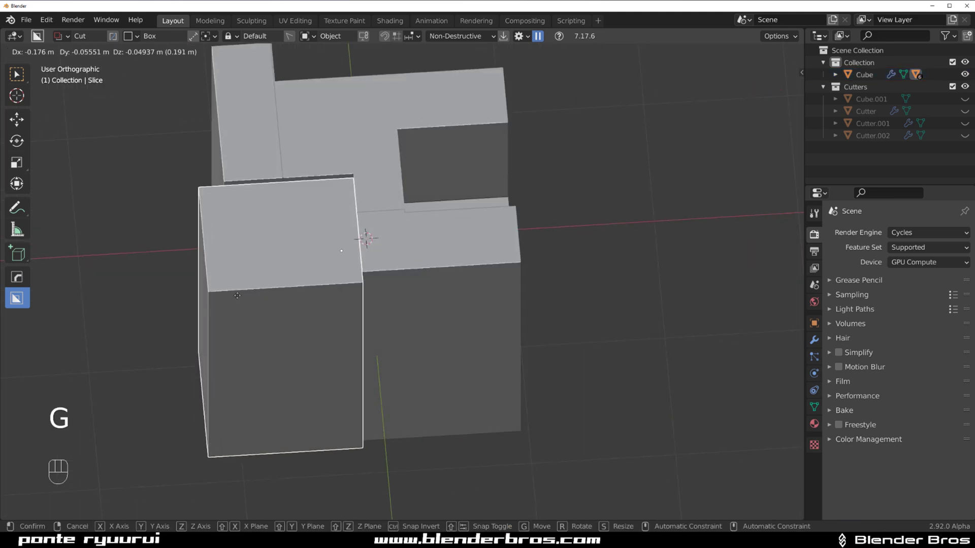
right_click(197, 343)
left_click(348, 139)
key("g")
right_click(398, 244)
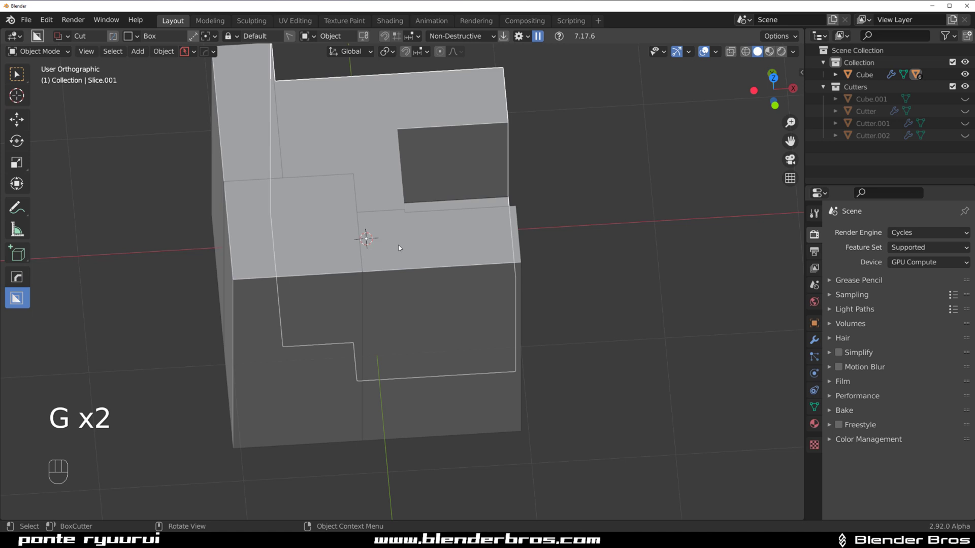
left_click(398, 245)
Select the front-left and back-right slices in the top view and set the cutter shape to Circle
key("grave")
left_click(364, 270)
left_click(354, 299, "shift")
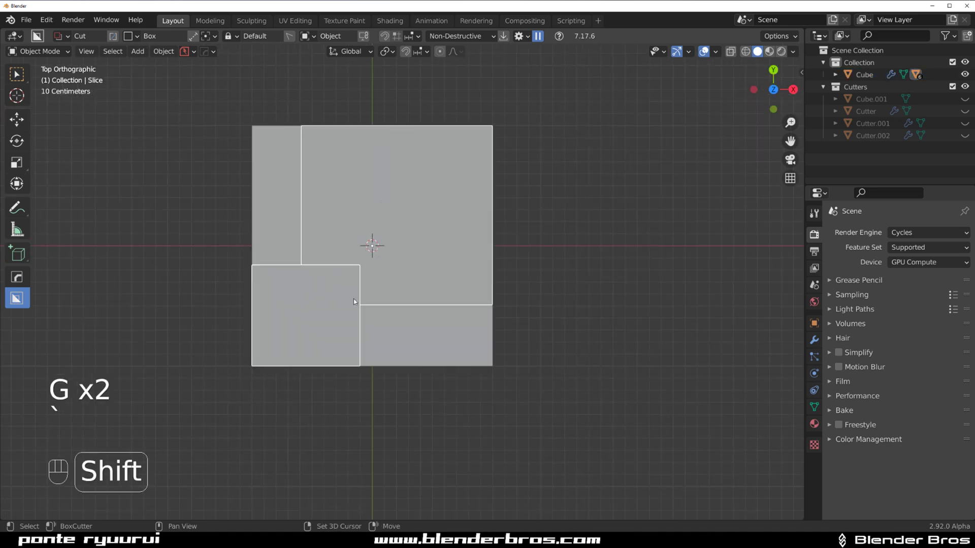
key("d")
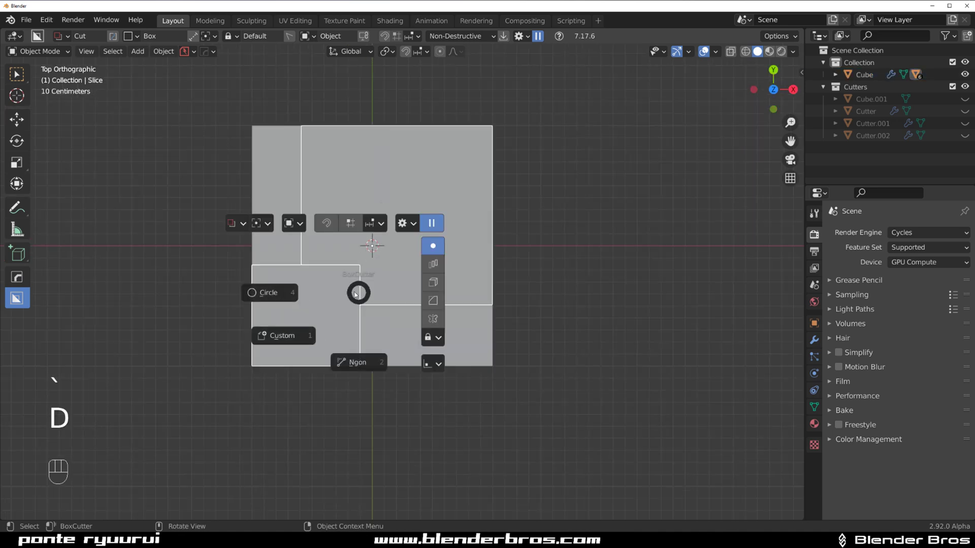
left_click(268, 293)
Try circular cuts where the slices meet, look over the cutter behavior settings, and undo the cuts
mouse_move(349, 270)
left_mouse_down()
mouse_move(449, 319)
mouse_move(431, 313)
left_mouse_up()
key("ctrl+z")
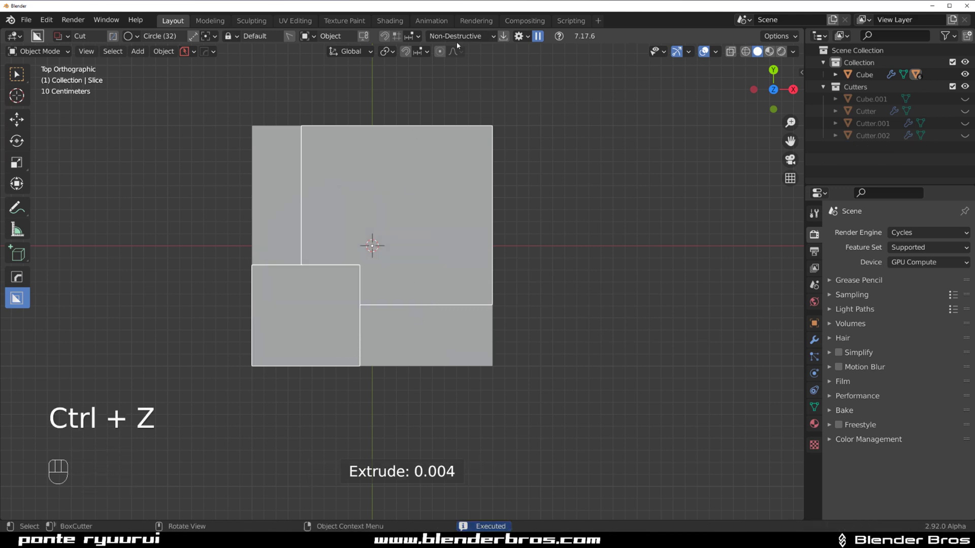
left_click(519, 36)
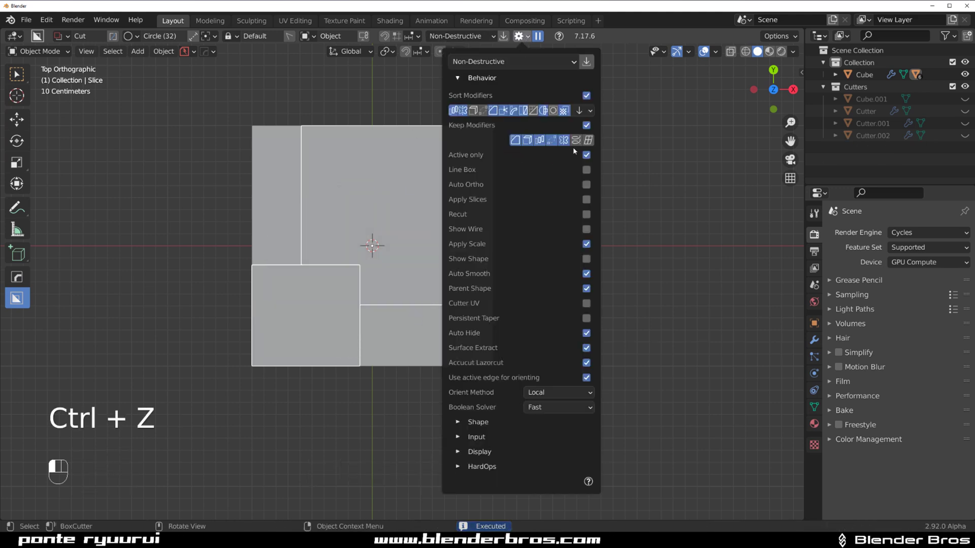
mouse_move(335, 280)
left_mouse_down()
mouse_move(435, 311)
mouse_move(401, 291)
left_mouse_up()
key("ctrl+z")
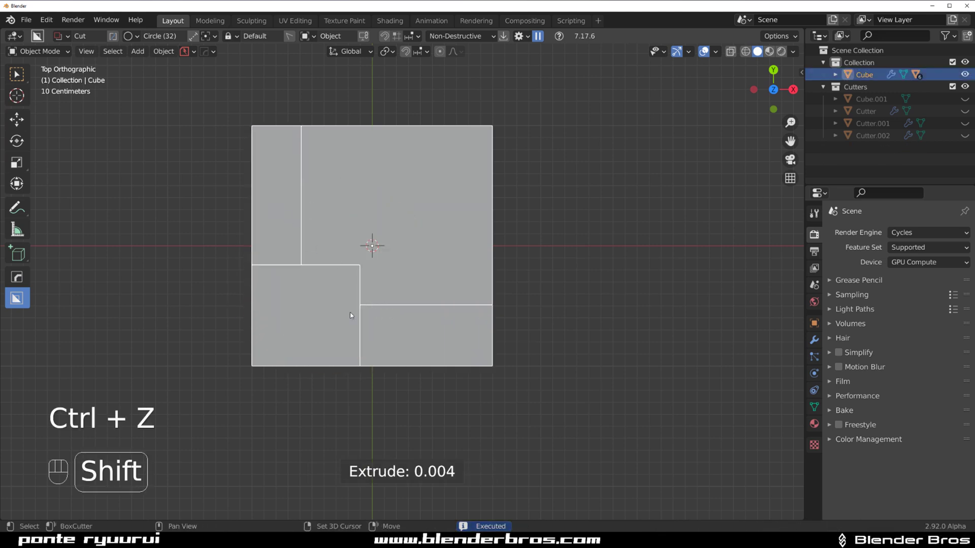
Cut a circular hole through all three selected pieces where they meet near the cube's front-left corner
left_click_drag(337, 285, 399, 304)
mouse_move(400, 305)
middle_mouse_down()
mouse_move(413, 188)
mouse_move(514, 213)
middle_mouse_up()
middle_click_drag(514, 212, 497, 285, "shift")
scroll(268, 222, "up", 2)
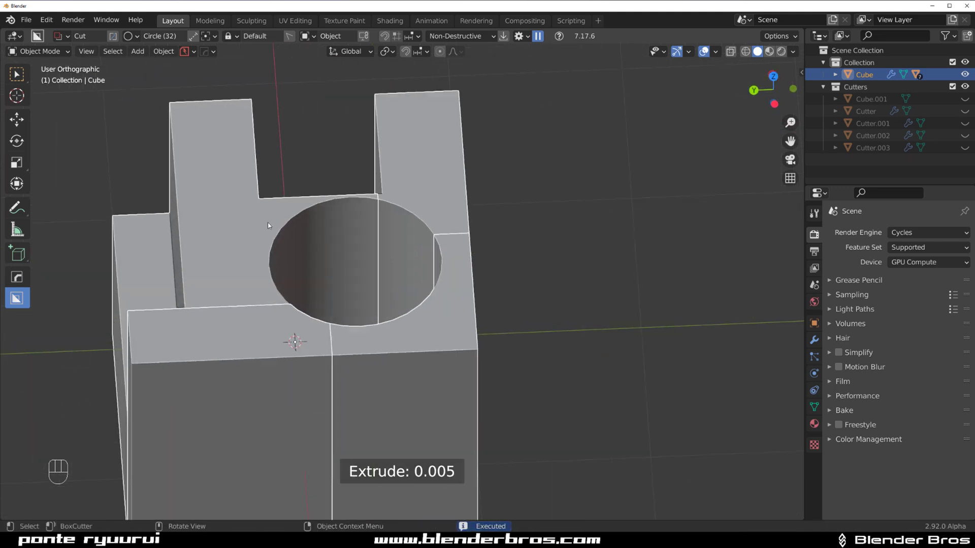
Try moving the back-right slice and the main cube piece to check the circular cut on each
left_click(267, 223)
scroll(269, 224, "down", 3)
scroll(368, 268, "up", 2)
key("g")
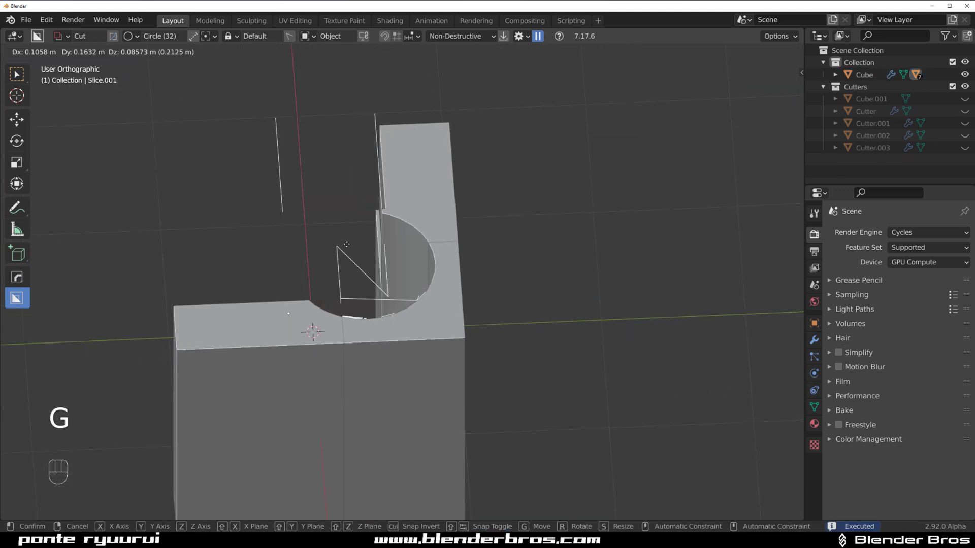
right_click(418, 221)
left_click(418, 221)
key("g")
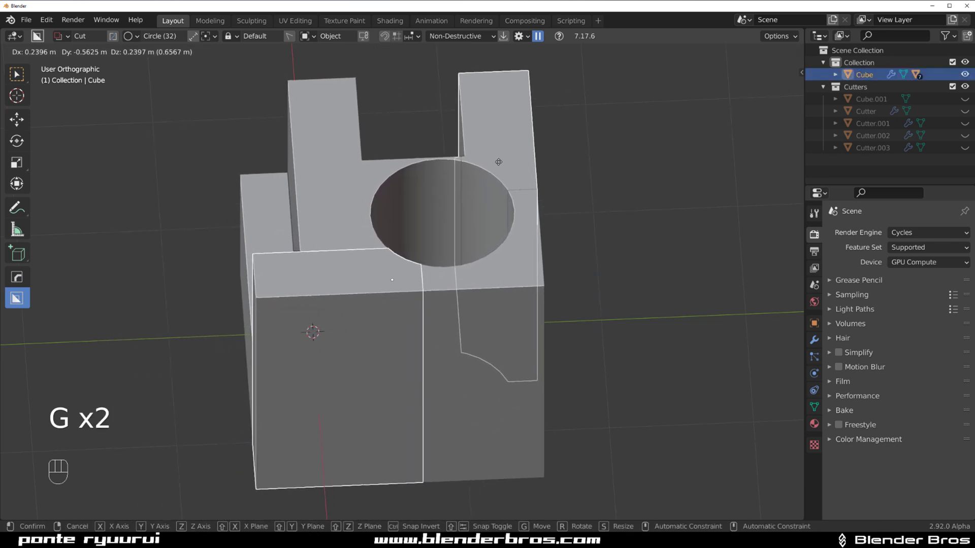
right_click(498, 165)
Try moving the front-left slice and the back-right slice away from the circular hole
left_click(460, 306)
key("g")
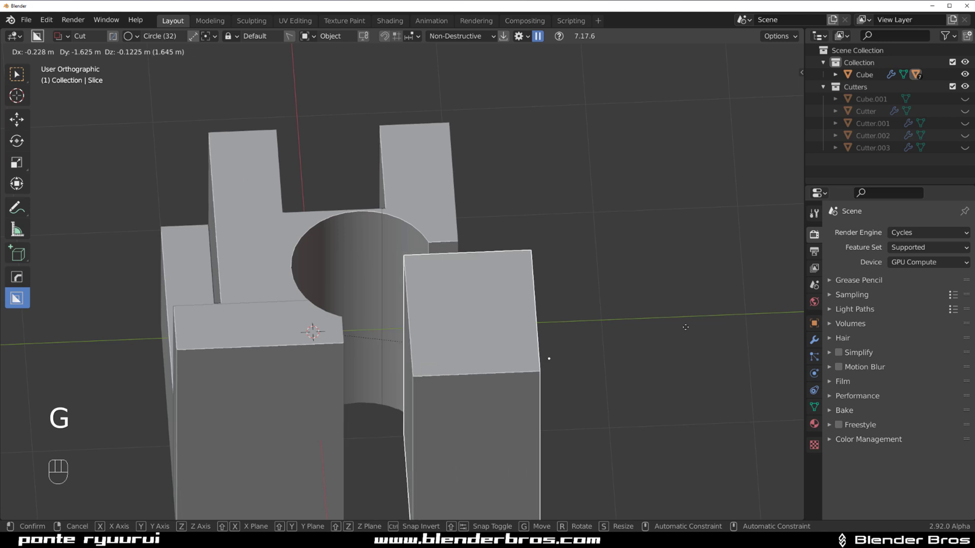
right_click(545, 355)
left_click(271, 220)
key("g")
right_click(215, 153)
Return to the top orthographic view and frame the cube with the circular hole
scroll(435, 218, "down", 3)
middle_click_drag(436, 219, 391, 226)
key("grave")
scroll(391, 257, "up", 3)
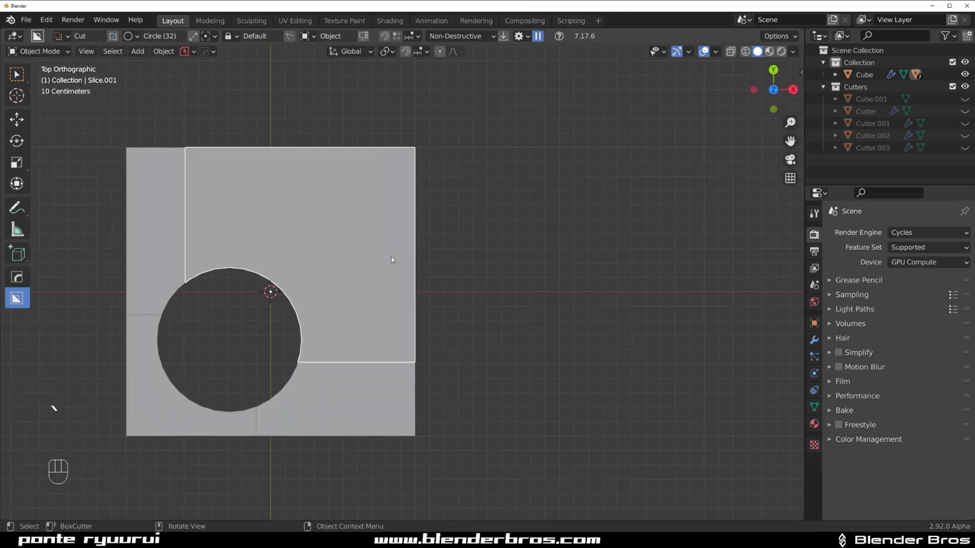
middle_click_drag(354, 263, 448, 230, "shift")
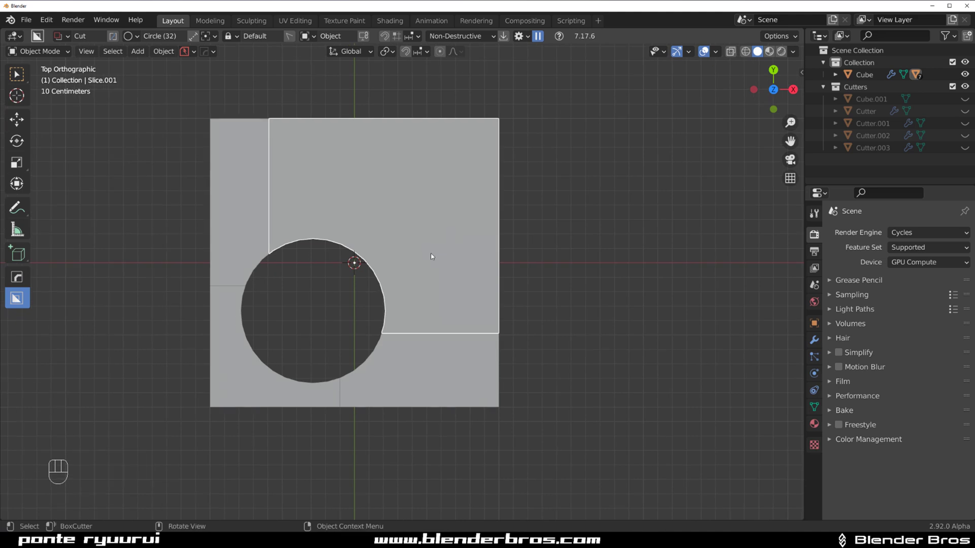
middle_click_drag(378, 254, 403, 257, "shift")
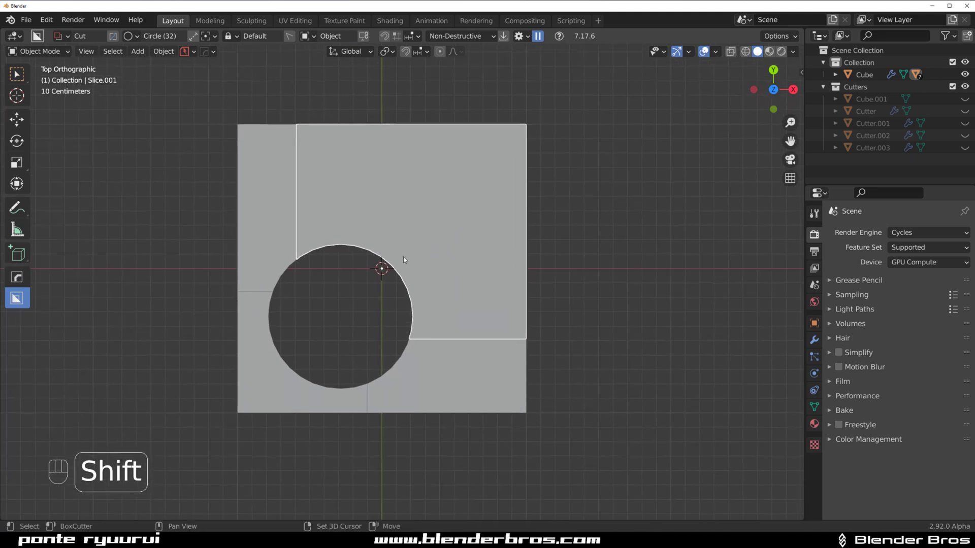
Uniquify the cutters of the back-right slice with the Hard Ops Uniquify operation
scroll(403, 257, "up", 1)
key("q")
mouse_move(403, 257)
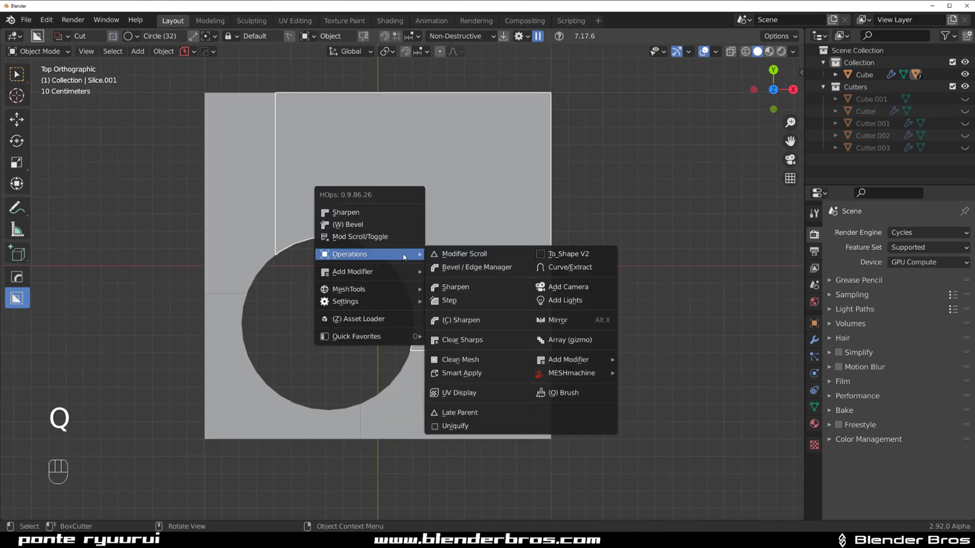
left_click(474, 429)
Try moving the main cube piece to check that its circular cut follows it
scroll(450, 362, "down", 5)
left_click(444, 340)
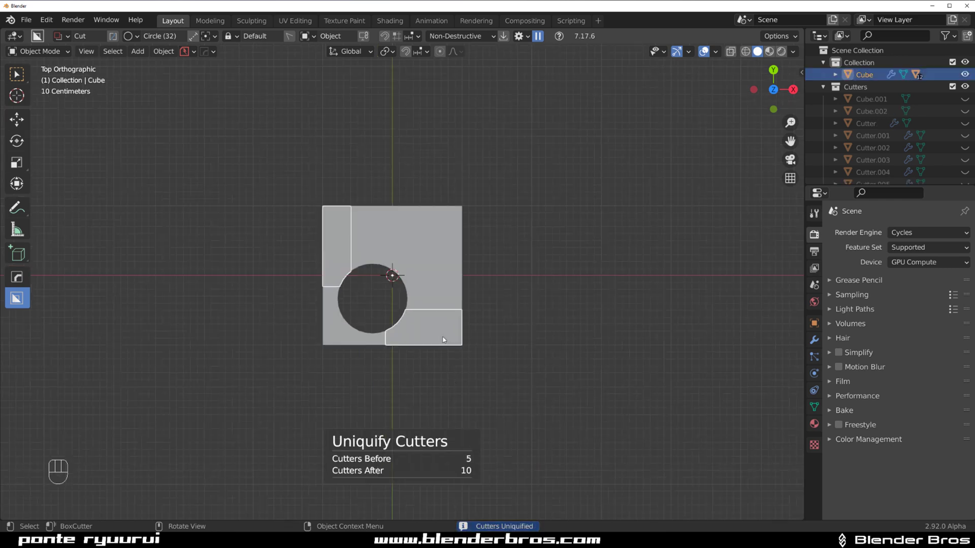
scroll(442, 337, "up", 1)
key("g")
right_click(429, 328)
Try moving the back-right slice and the front-left slice to check how the circular cut behaves on each
left_click(426, 225)
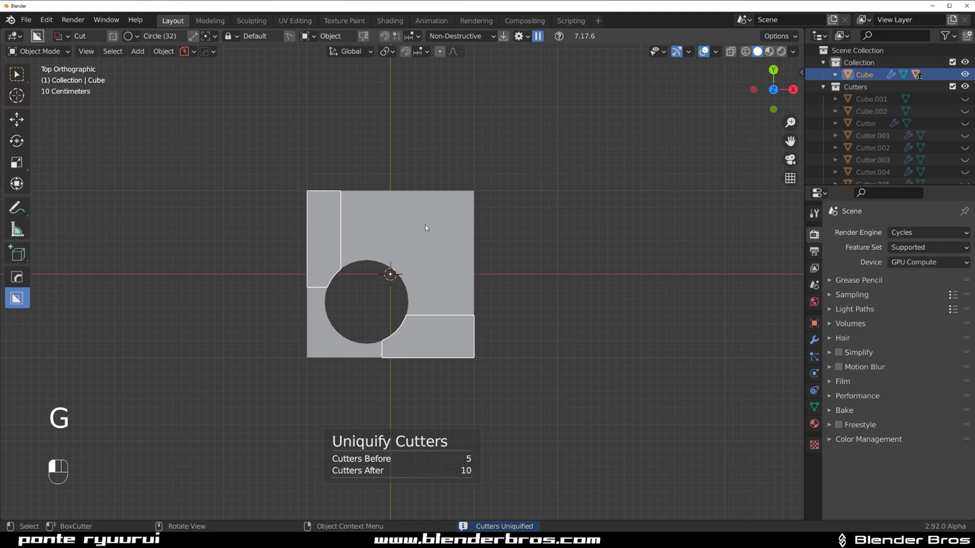
left_click(426, 228)
key("g")
right_click(535, 208)
left_click(339, 329)
key("g")
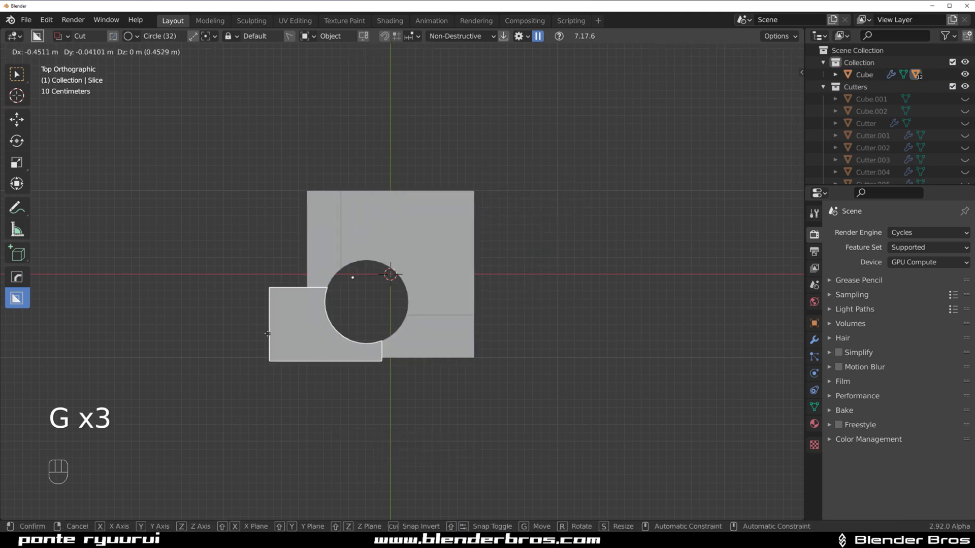
right_click(281, 383)
Uniquify the cutters of the front-left slice with the Hard Ops Uniquify operation
scroll(319, 371, "up", 4)
middle_click_drag(319, 371, 297, 272, "shift")
key("q")
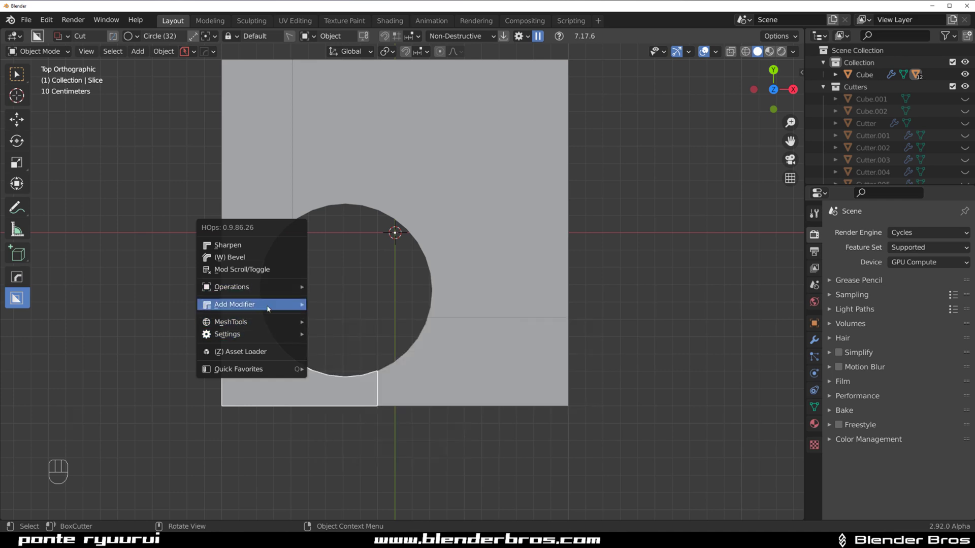
mouse_move(277, 287)
left_click(387, 459)
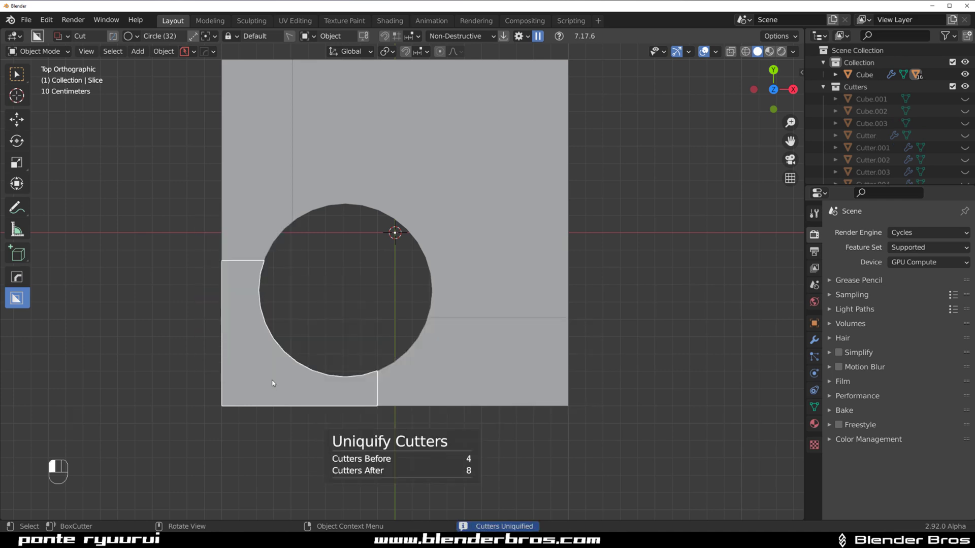
Try moving the front-left slice, the main cube piece and the back-right slice to check their independent circular cuts
key("g")
right_click(270, 265)
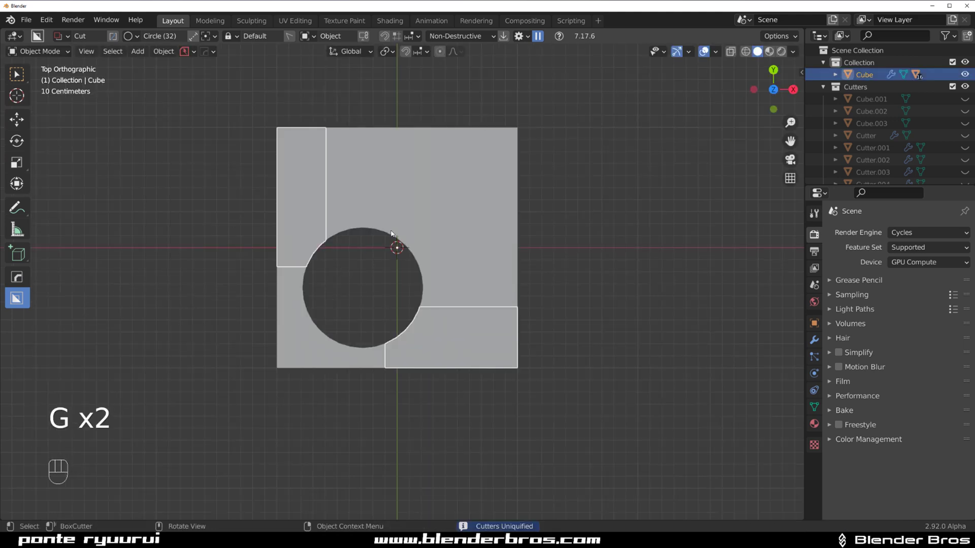
key("g")
right_click(473, 288)
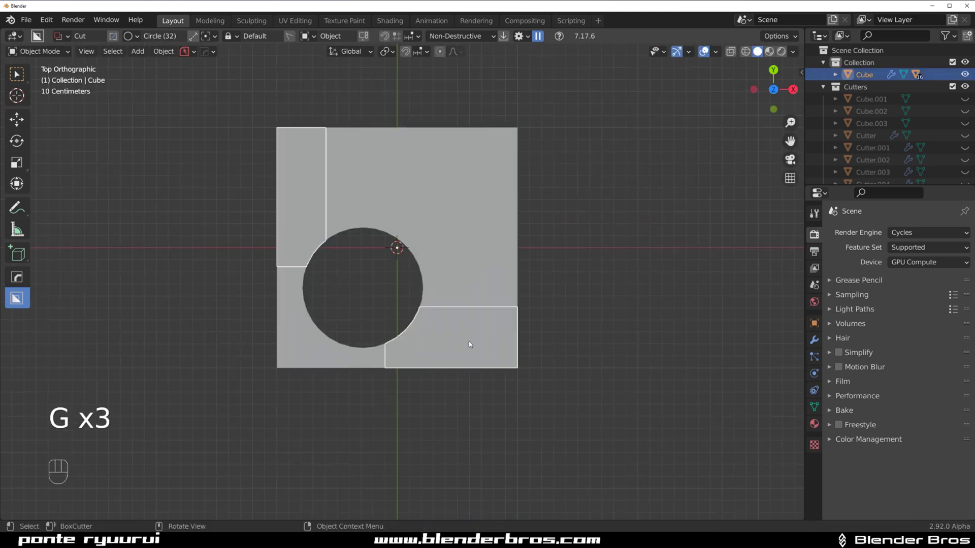
key("g")
right_click(584, 439)
key("g")
right_click(394, 248)
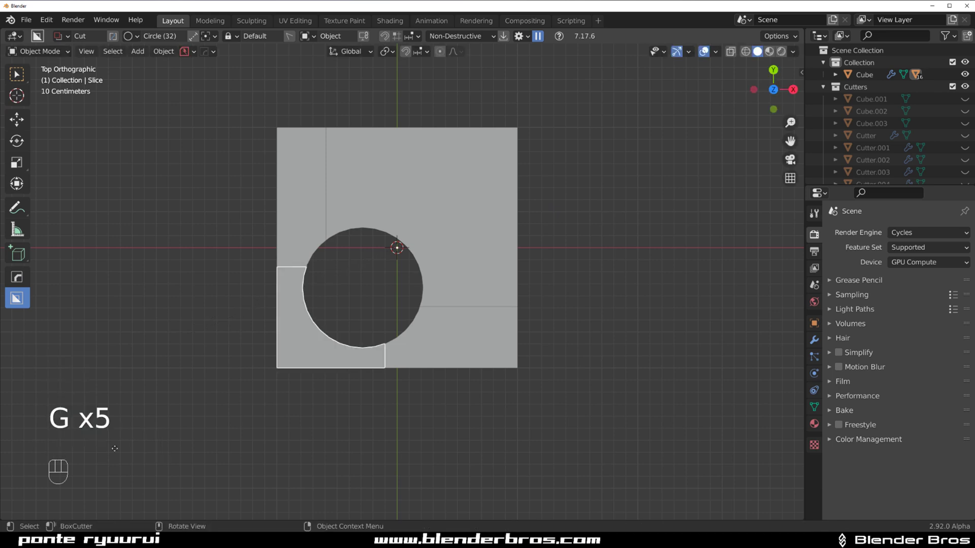
key("g")
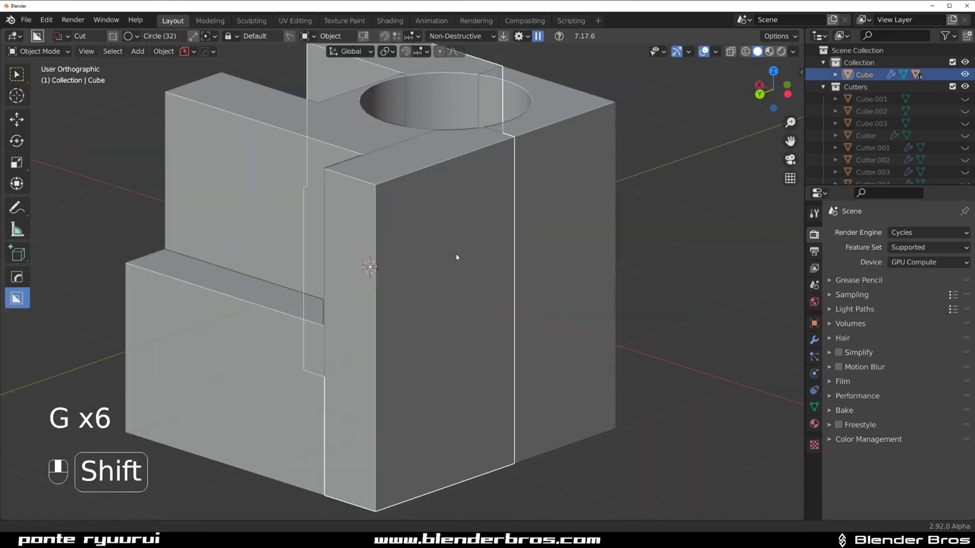
Select all three pieces of the cube in perspective view and copy them with Copy Objects
key("KP_5")
middle_click_drag(408, 288, 387, 299)
scroll(371, 296, "down", 4)
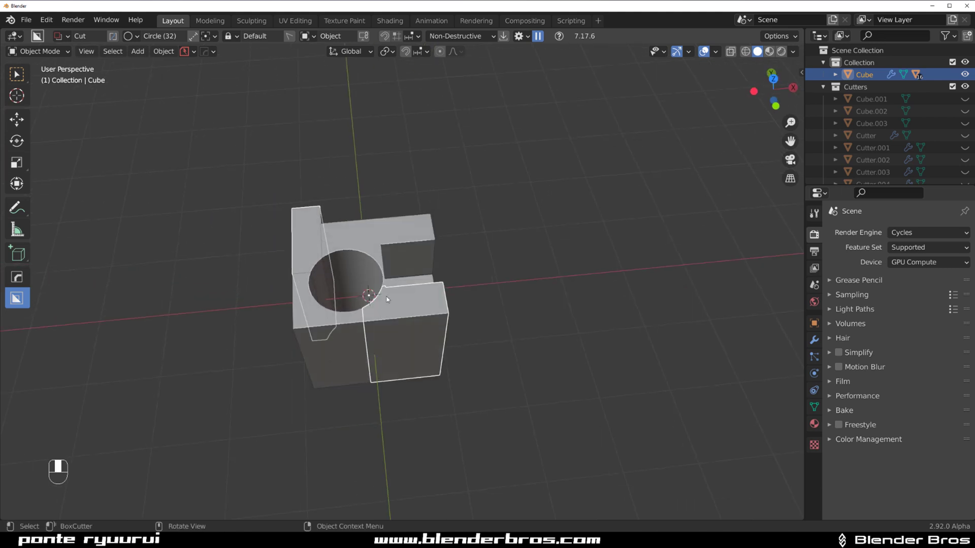
left_click(375, 296, "shift")
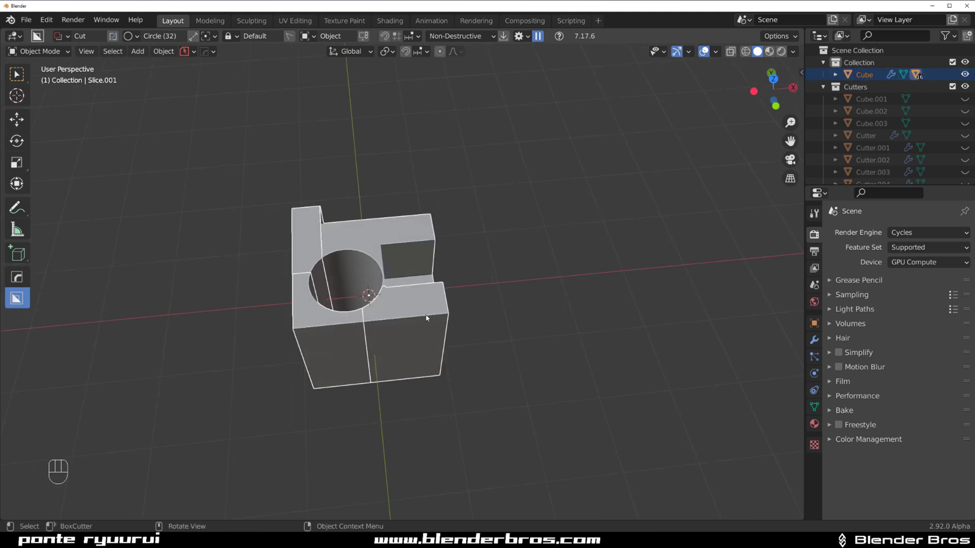
key("ctrl+c")
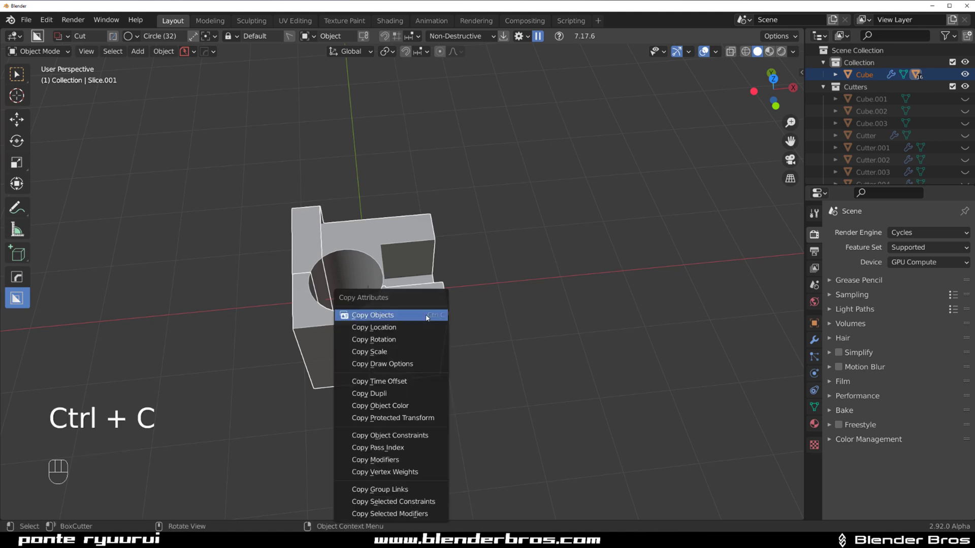
left_click(426, 316)
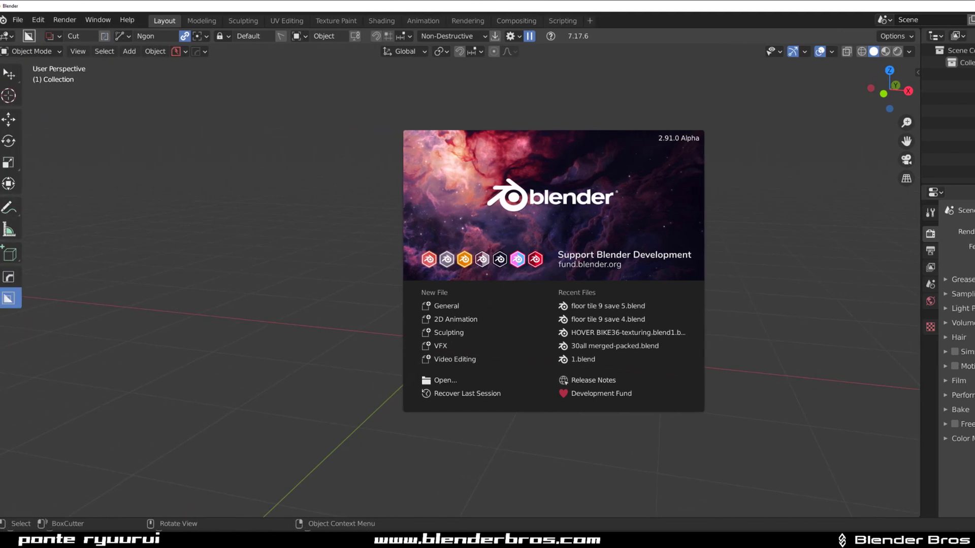
Switch to the empty Blender 2.91.0 Alpha window and paste the copied objects into its scene
mouse_move(974, 154)
left_mouse_down()
mouse_move(847, 154)
mouse_move(969, 154)
left_mouse_up()
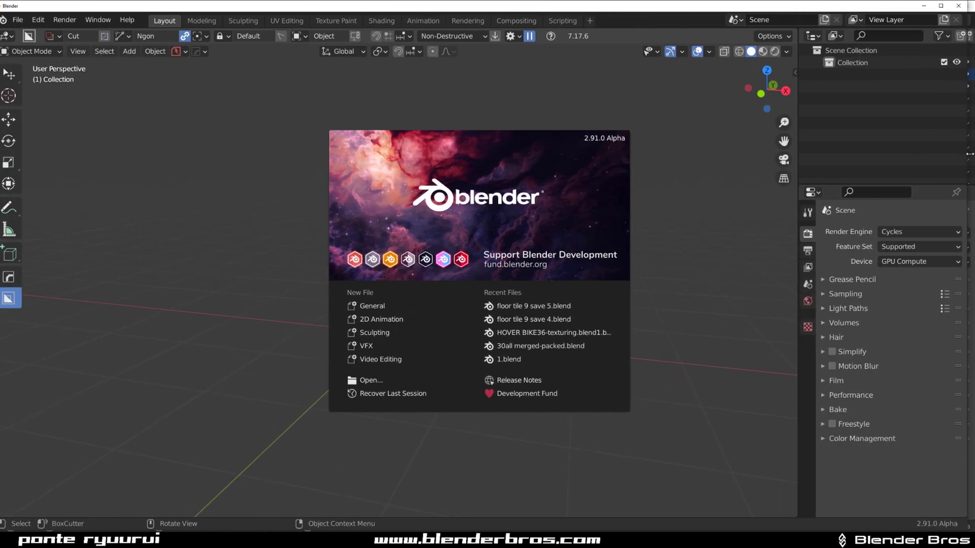
left_click(254, 224)
key("ctrl+v")
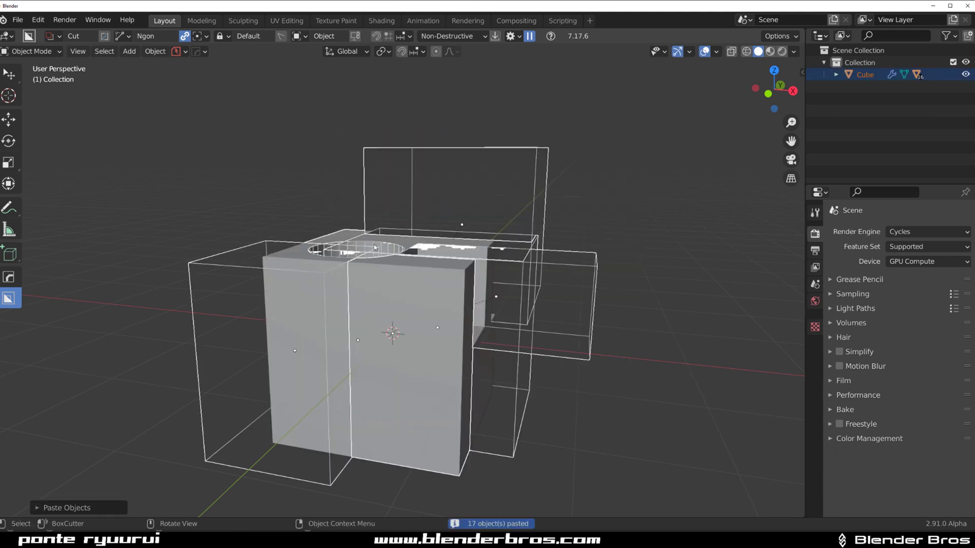
middle_click_drag(374, 247, 462, 284)
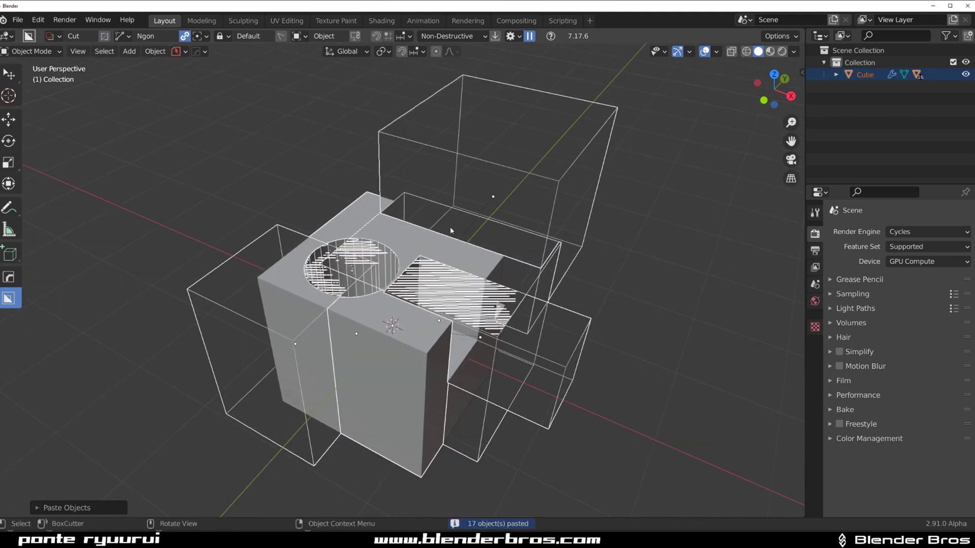
Switch back to the Blender 2.92.0 Alpha window and try moving the front-left slice away from the hole
key("g")
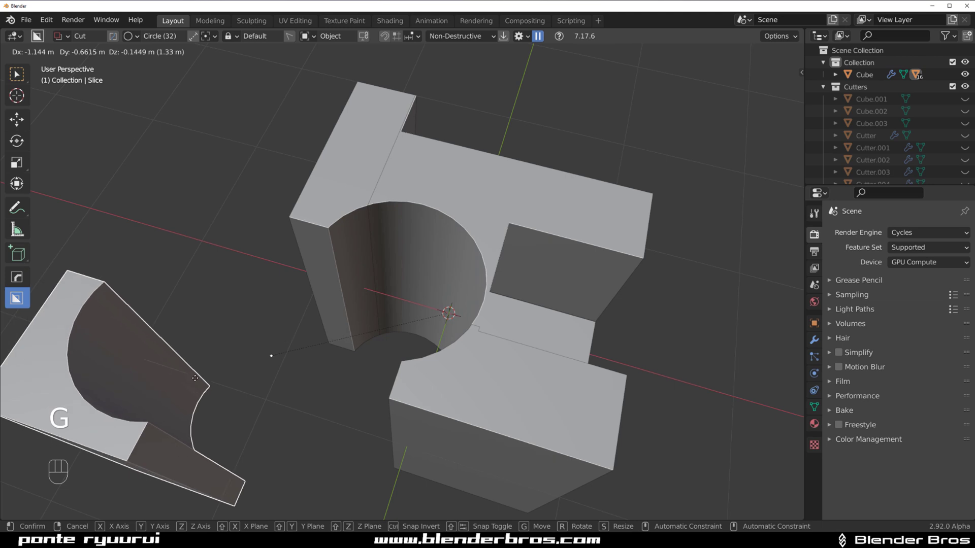
right_click(223, 363)
scroll(284, 304, "down", 2)
Make a circular Lazorcut at the back-left part of the top surface with the front-left slice selected
left_click(354, 215)
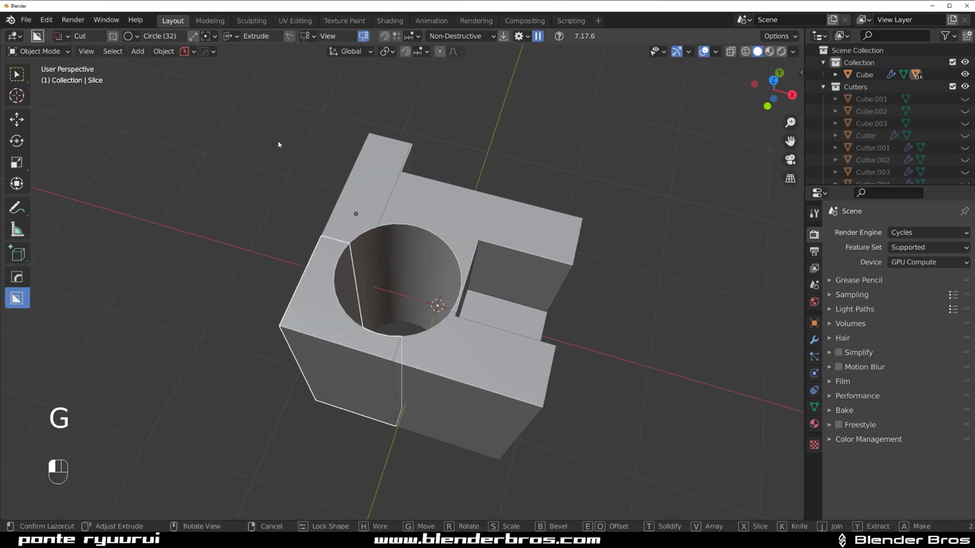
key("g")
left_click(320, 181)
Enter and leave Edit Mode on the front-left slice, main cube piece and back-right slice to inspect their base meshes
key("Tab")
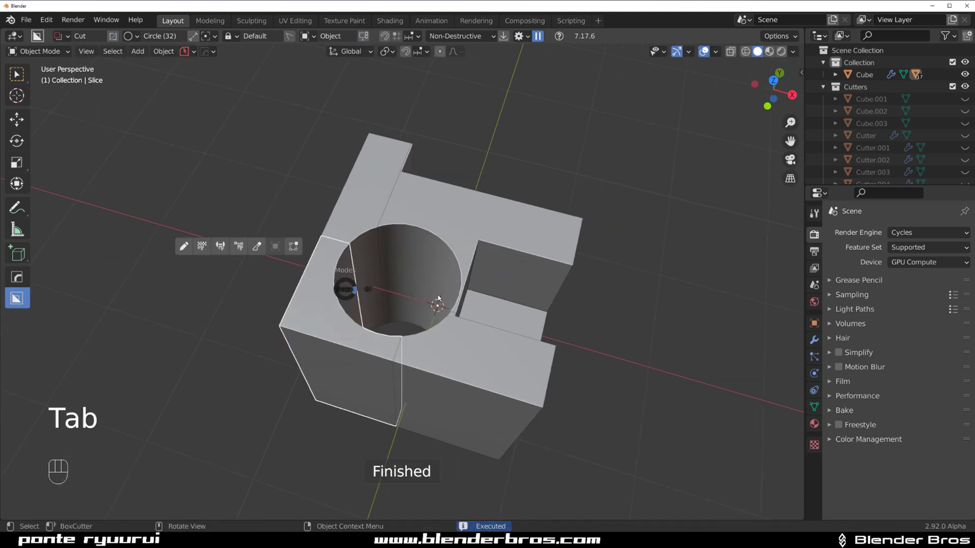
key("Tab")
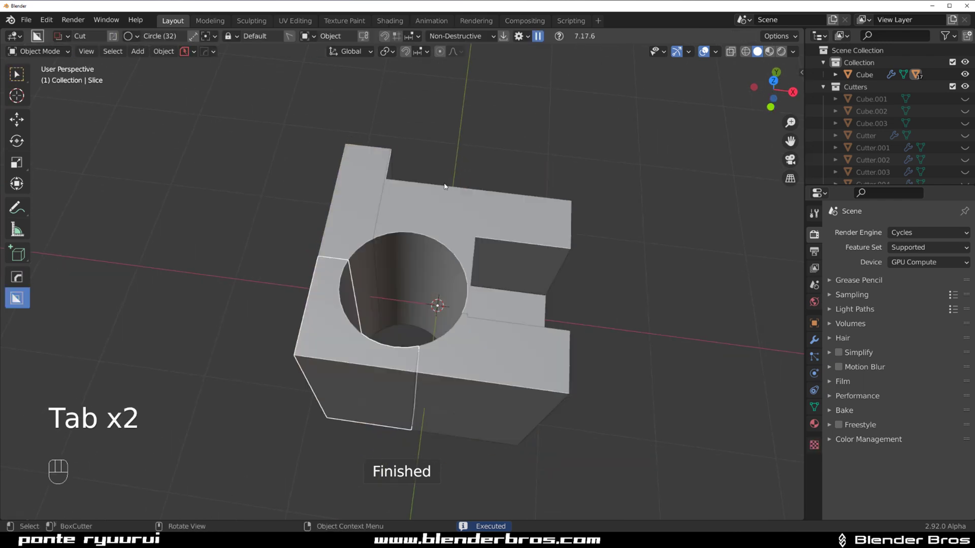
left_click(380, 189)
key("Tab")
key("Tab")
left_click(467, 242)
key("Tab")
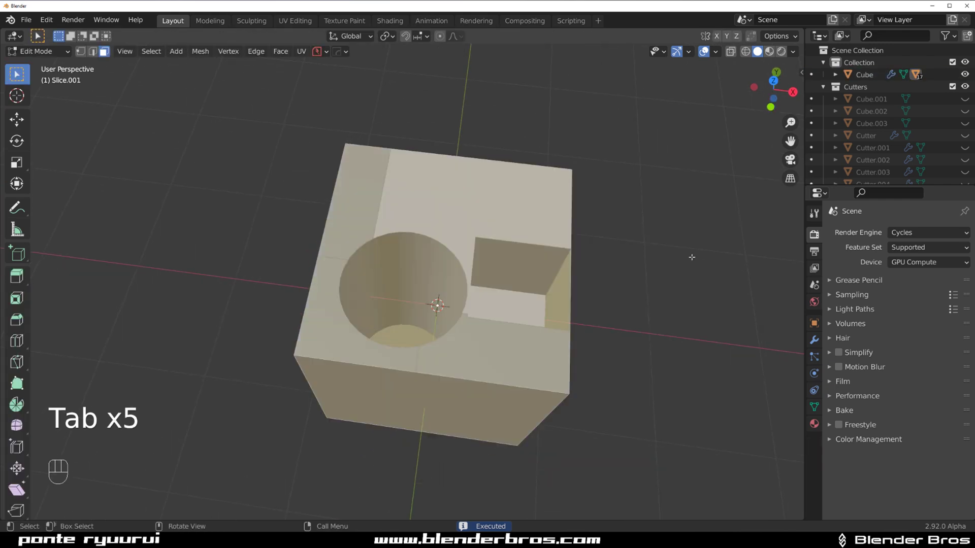
key("Tab")
middle_click_drag(399, 312, 360, 264)
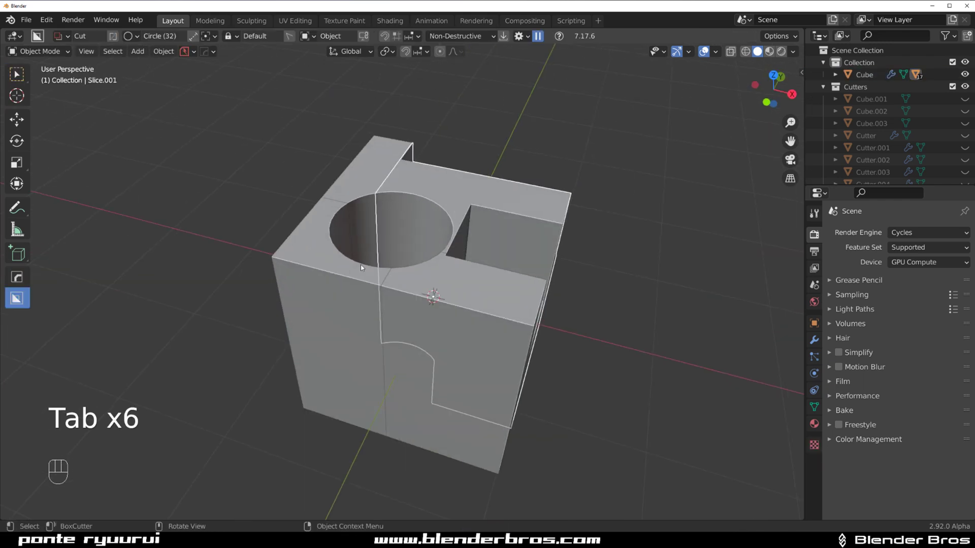
Inspect the front-left slice's base mesh in isolation and return to viewing all pieces in Object Mode
left_click(360, 265)
key("slash")
key("Tab")
scroll(570, 273, "down", 3)
middle_click_drag(350, 301, 313, 337)
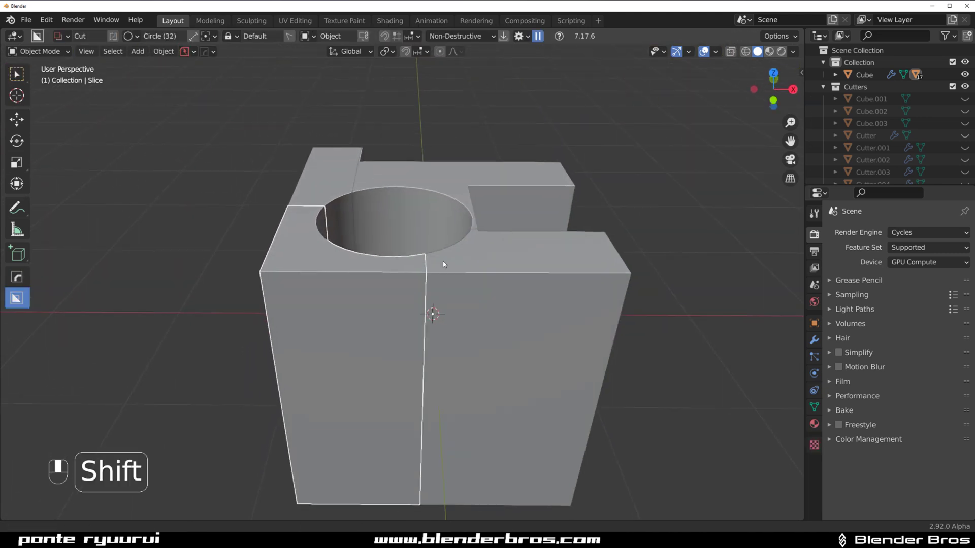
middle_click_drag(442, 261, 409, 227, "shift")
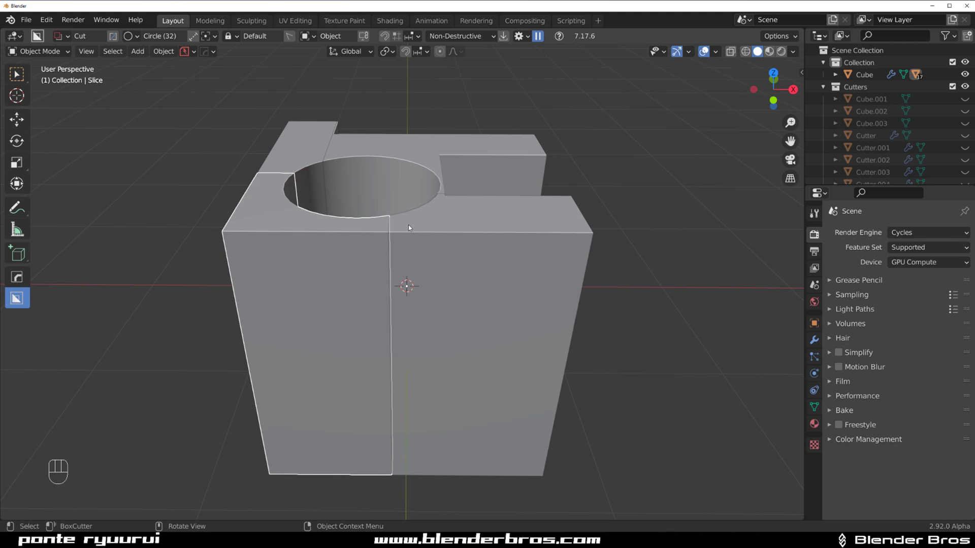